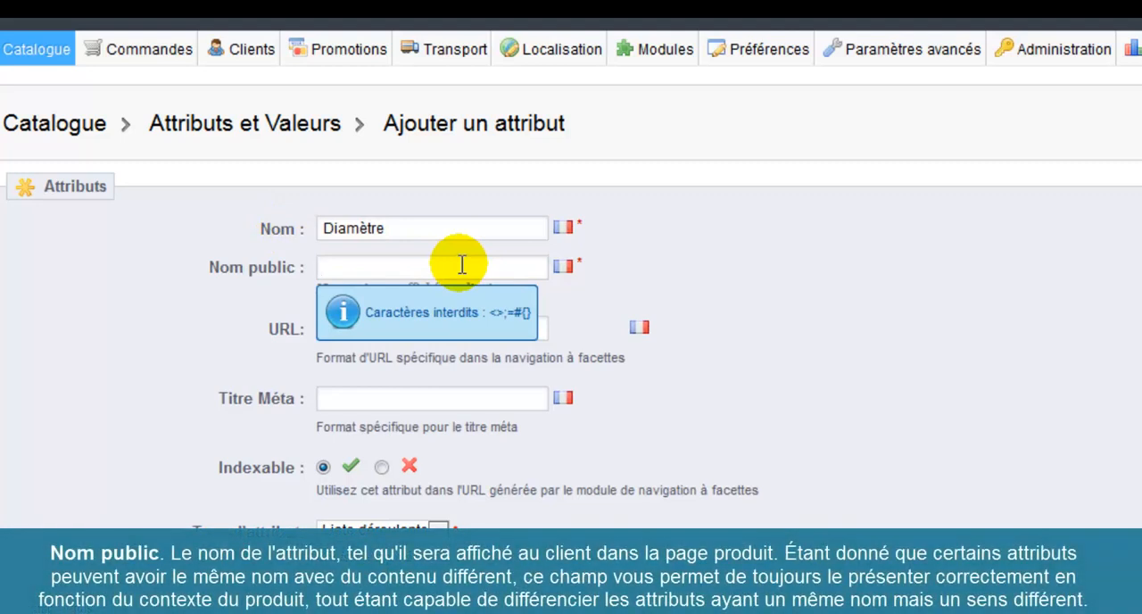
# Set the new attribute's public name to "Diamètre" and save the attribute
pyautogui.write('Diamètre')
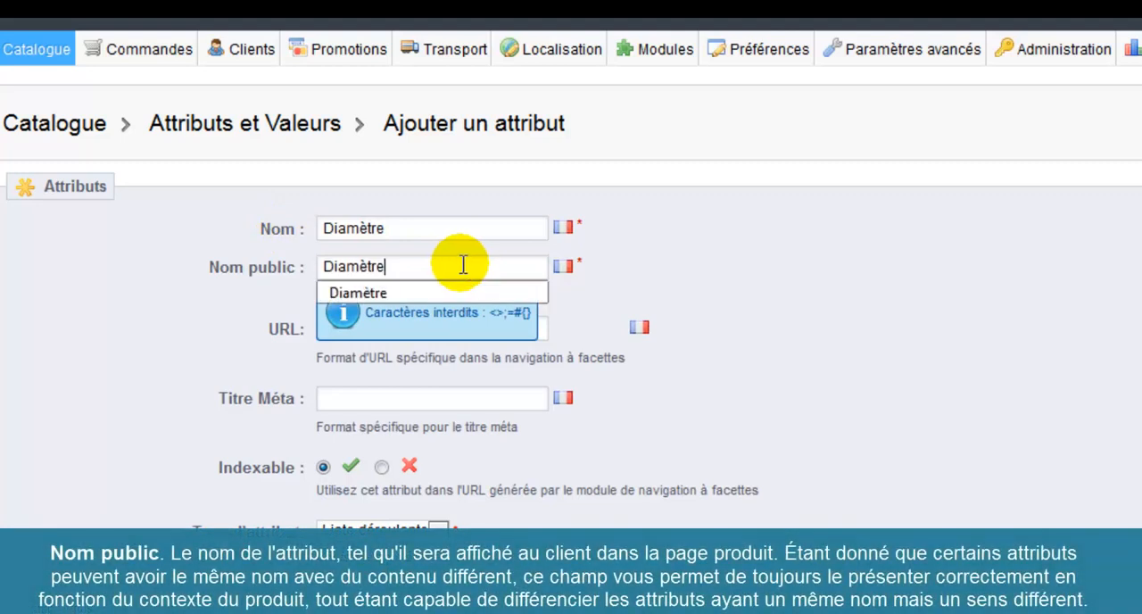
pyautogui.click(818, 250)
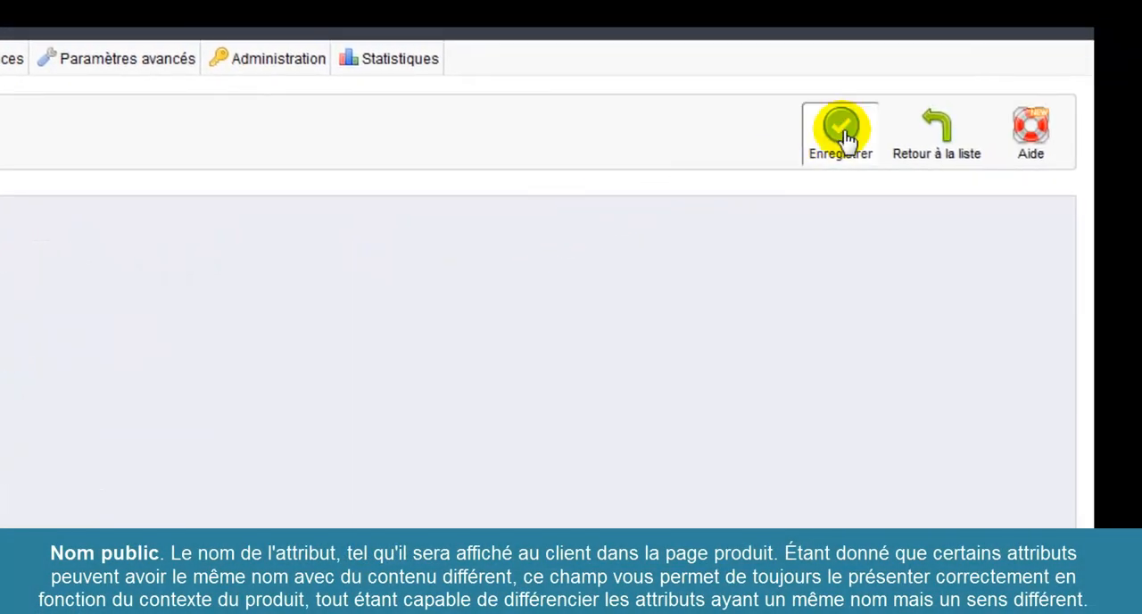
pyautogui.click(842, 132)
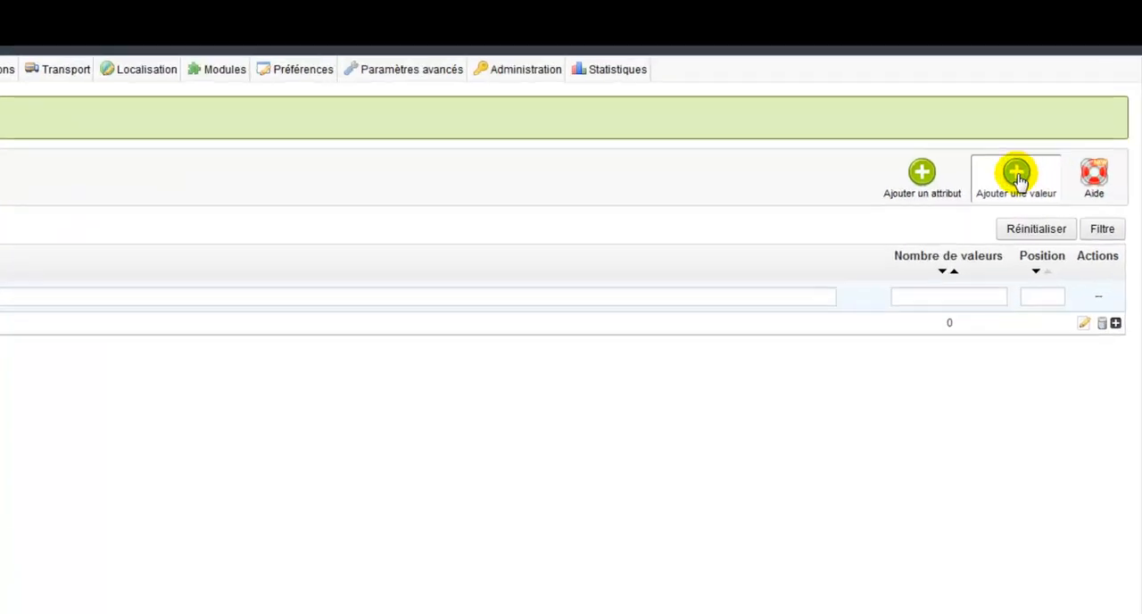
# Add the value "10 cm" to the Diamètre attribute, saving it with the option to continue with another value
pyautogui.click(1017, 178)
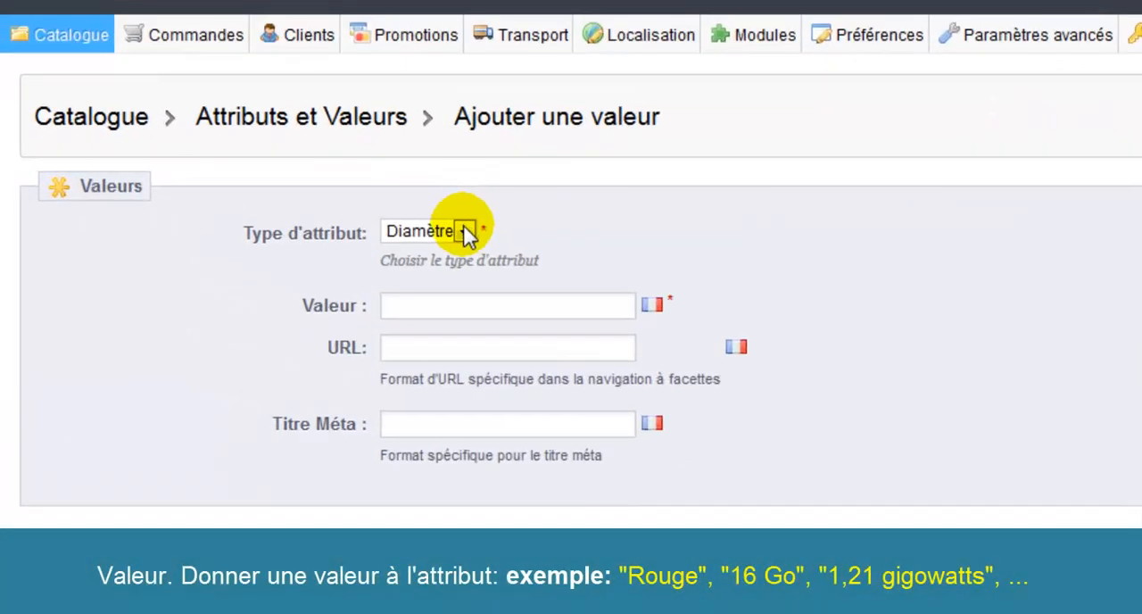
pyautogui.click(446, 301)
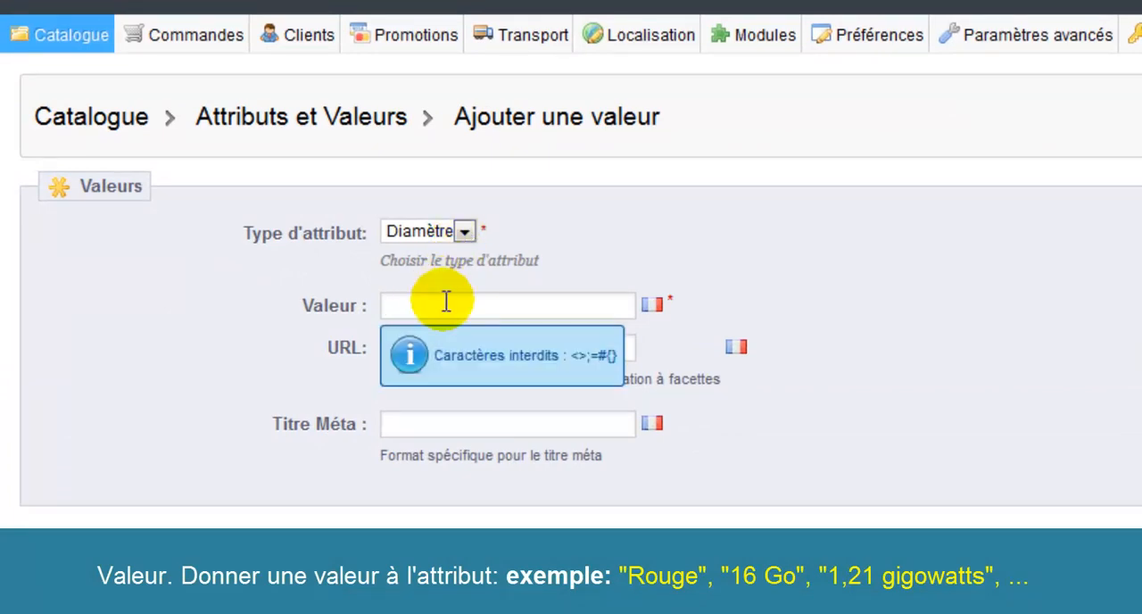
pyautogui.write('10')
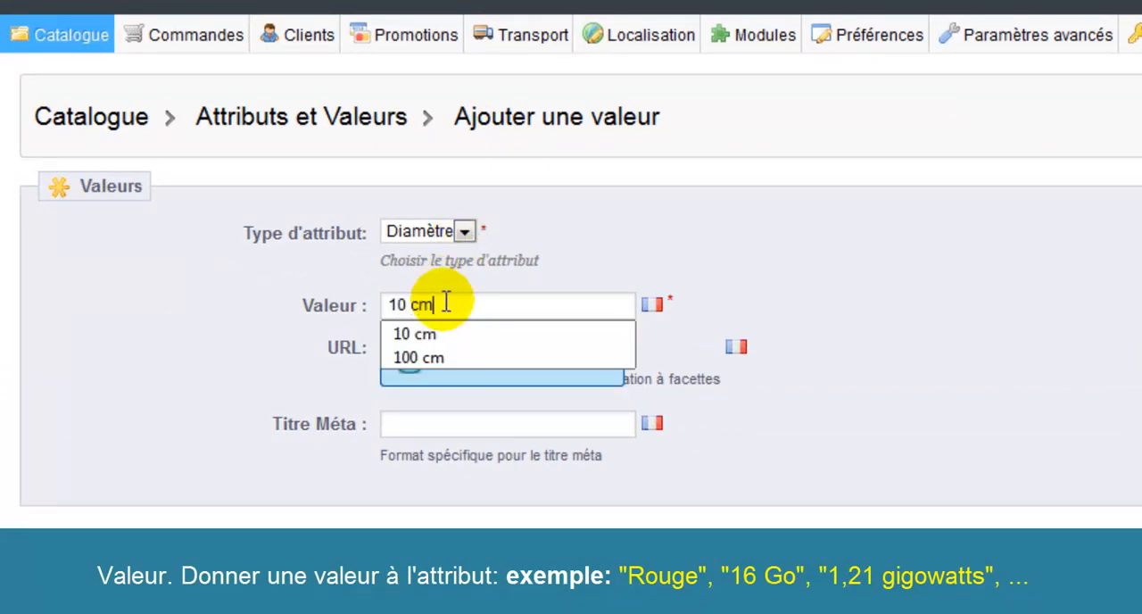
pyautogui.click(430, 341)
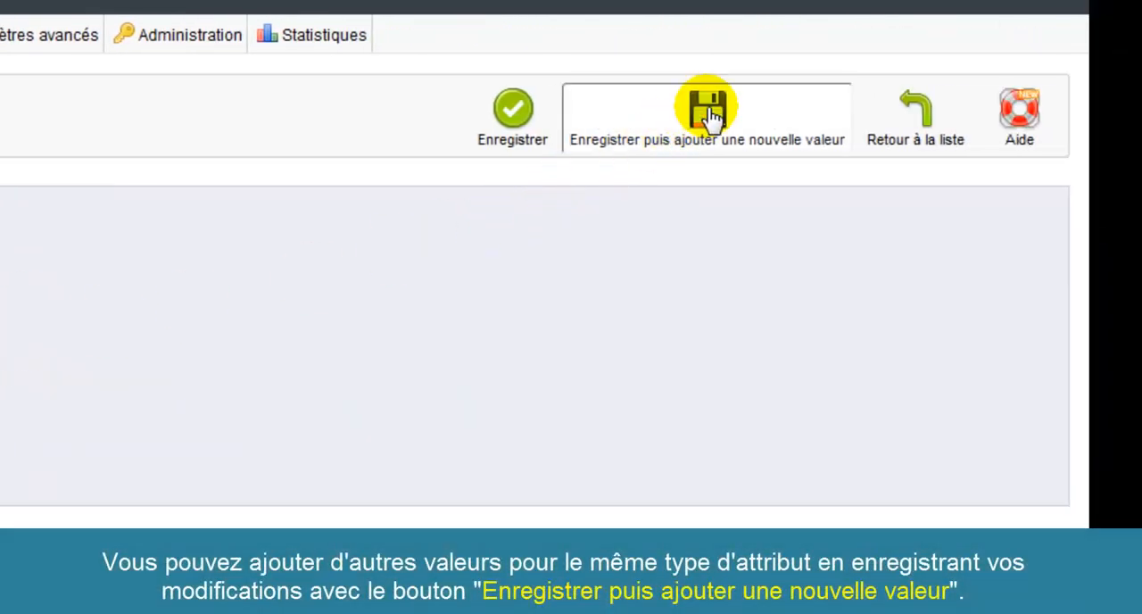
pyautogui.click(709, 114)
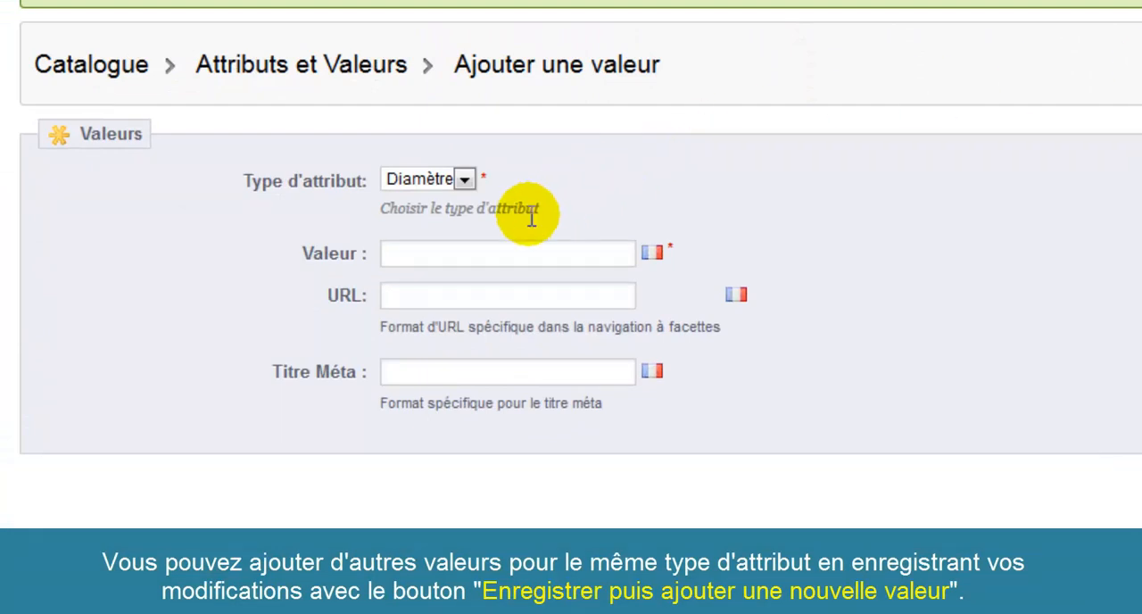
# Enter "20 cm" as the next Diamètre value and save it, continuing with another new value
pyautogui.click(428, 251)
pyautogui.click(428, 251)
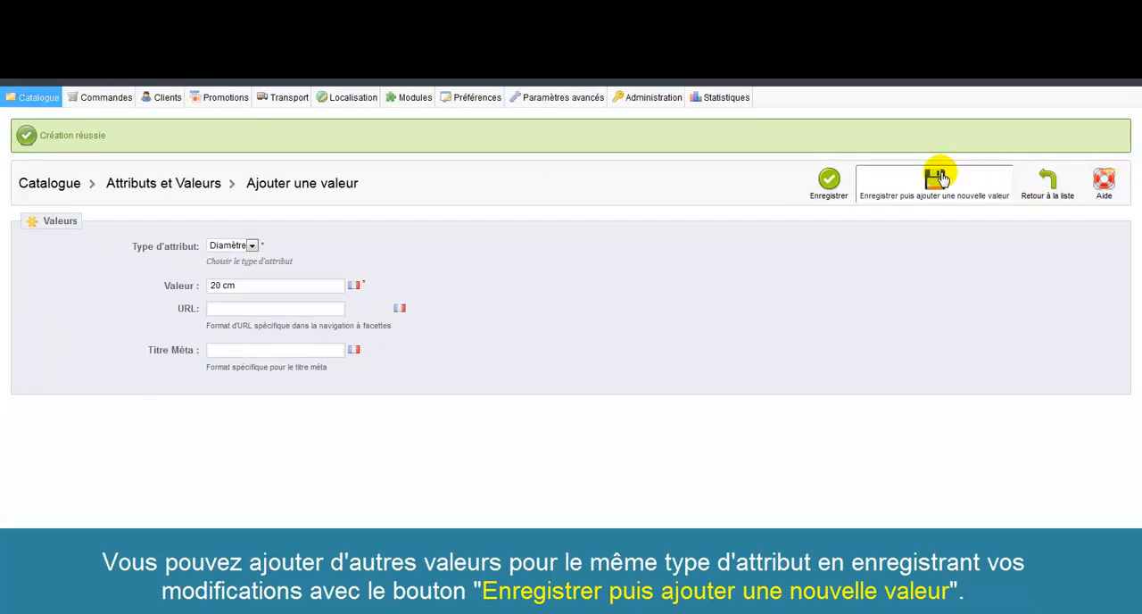
pyautogui.click(938, 177)
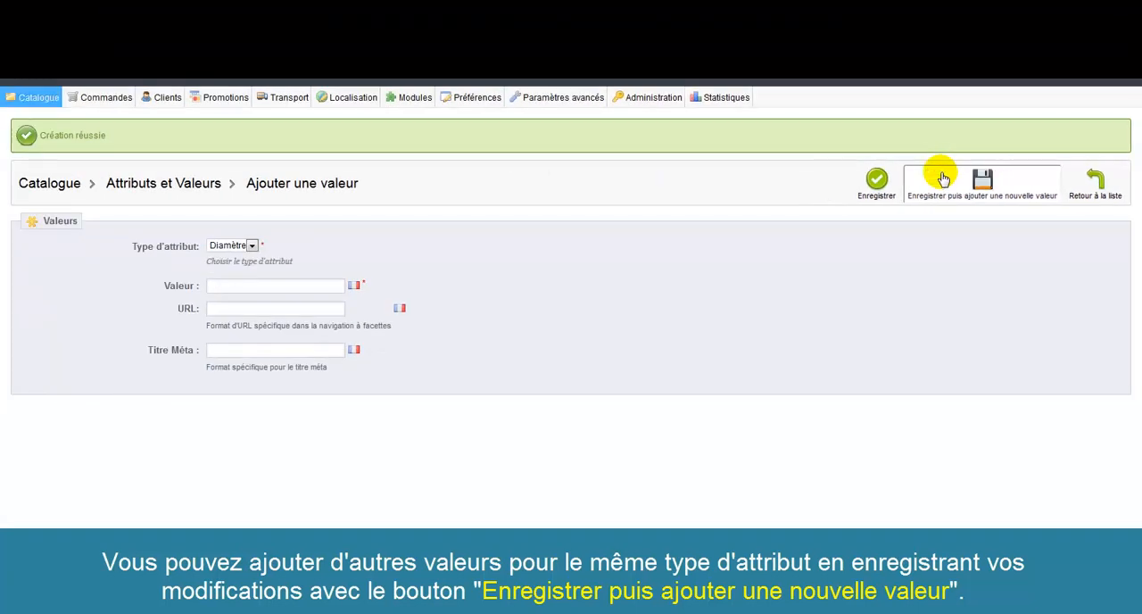
# Enter and save "30 cm" as a Diamètre value, and expand the attribute's details in the list
pyautogui.click(254, 287)
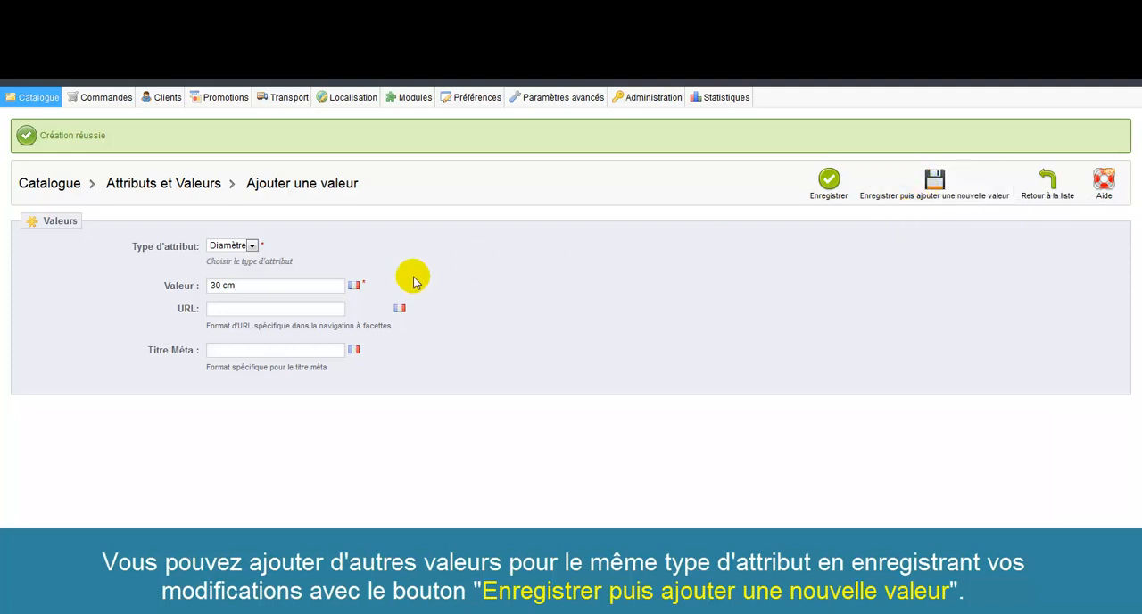
pyautogui.click(272, 285)
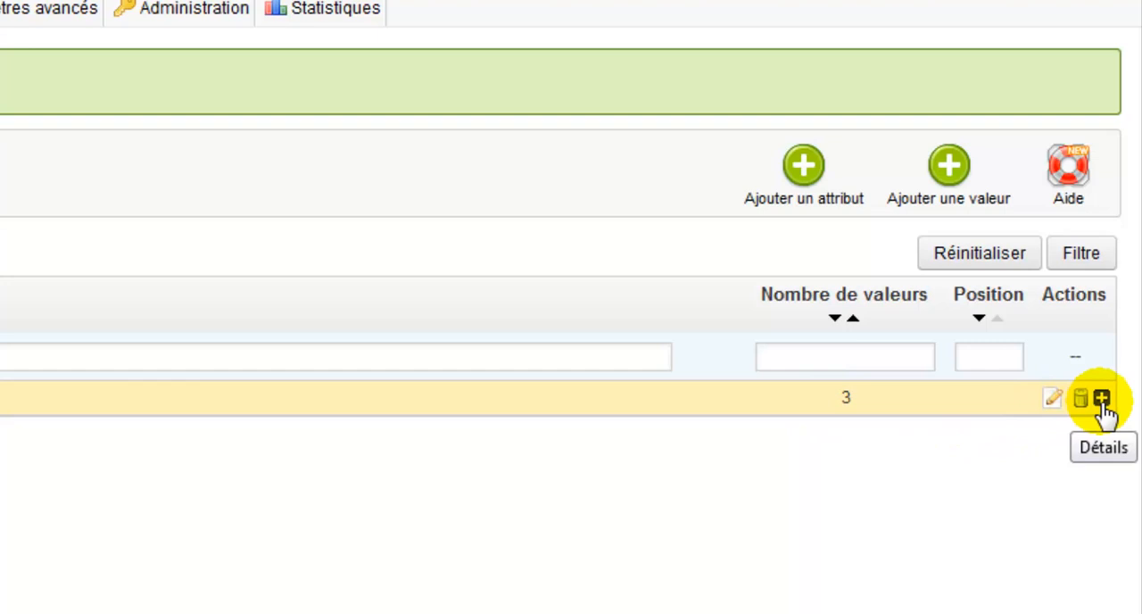
pyautogui.click(1102, 399)
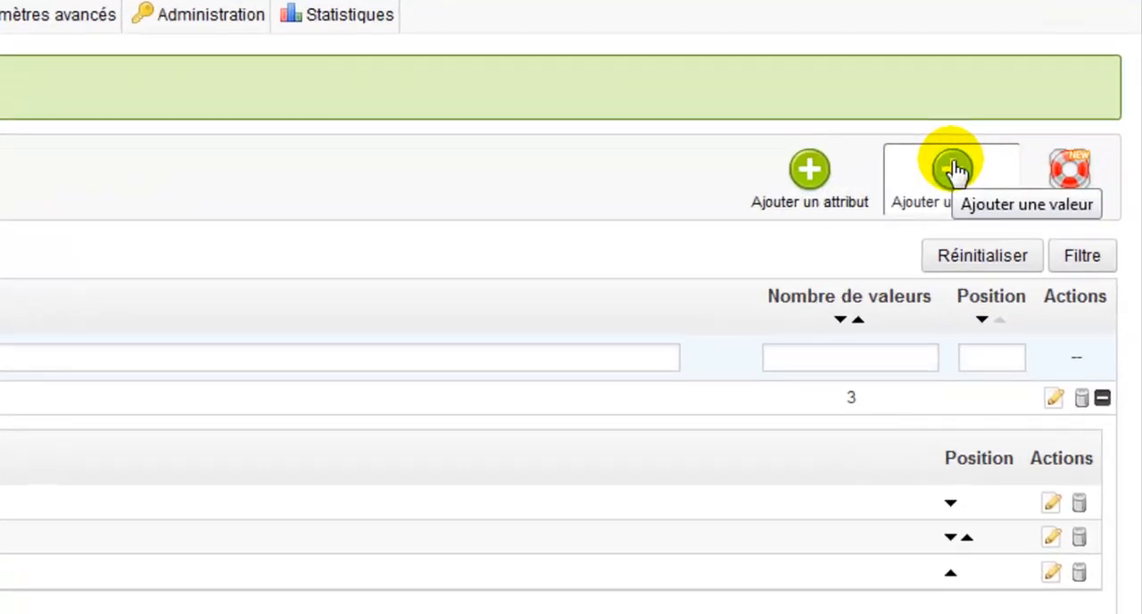
# Add and save a "40 cm" value for Diamètre, and expand the attribute's details in the list
pyautogui.click(1043, 177)
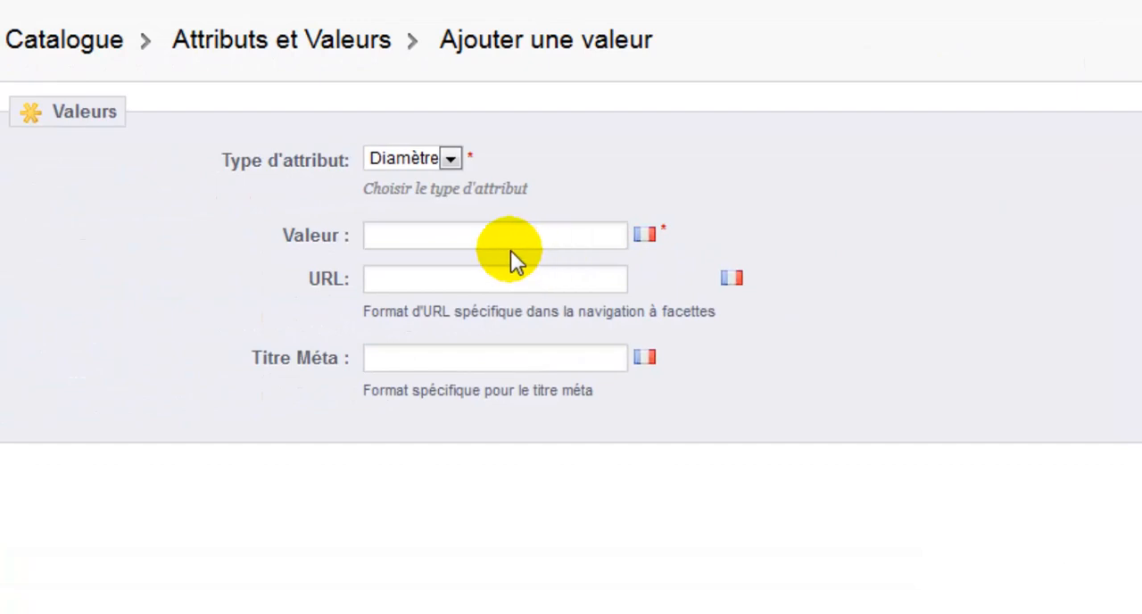
pyautogui.click(492, 230)
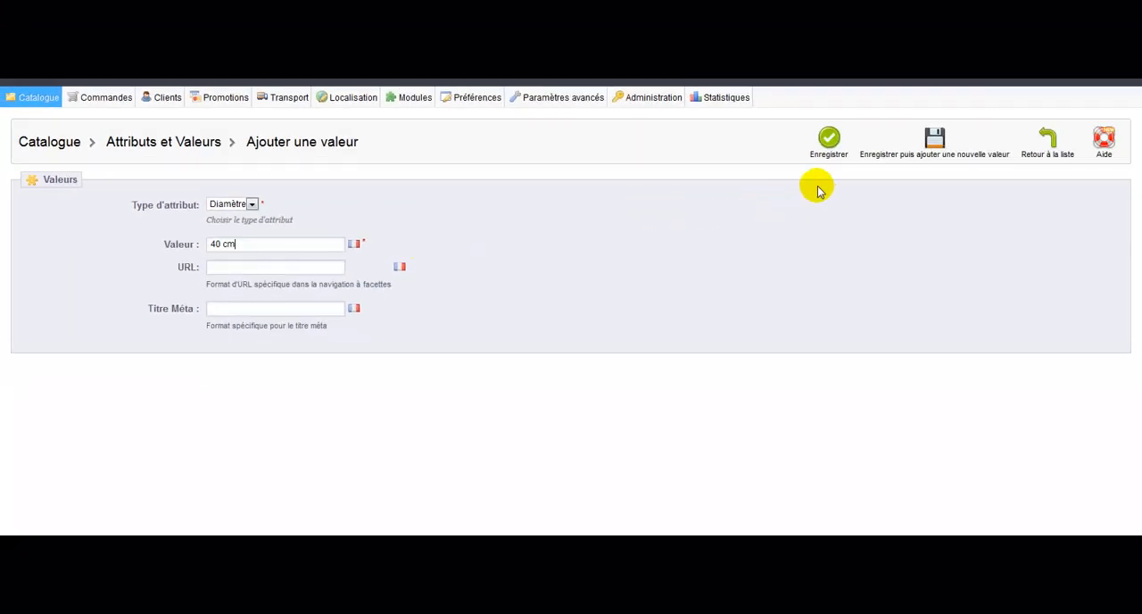
pyautogui.click(829, 148)
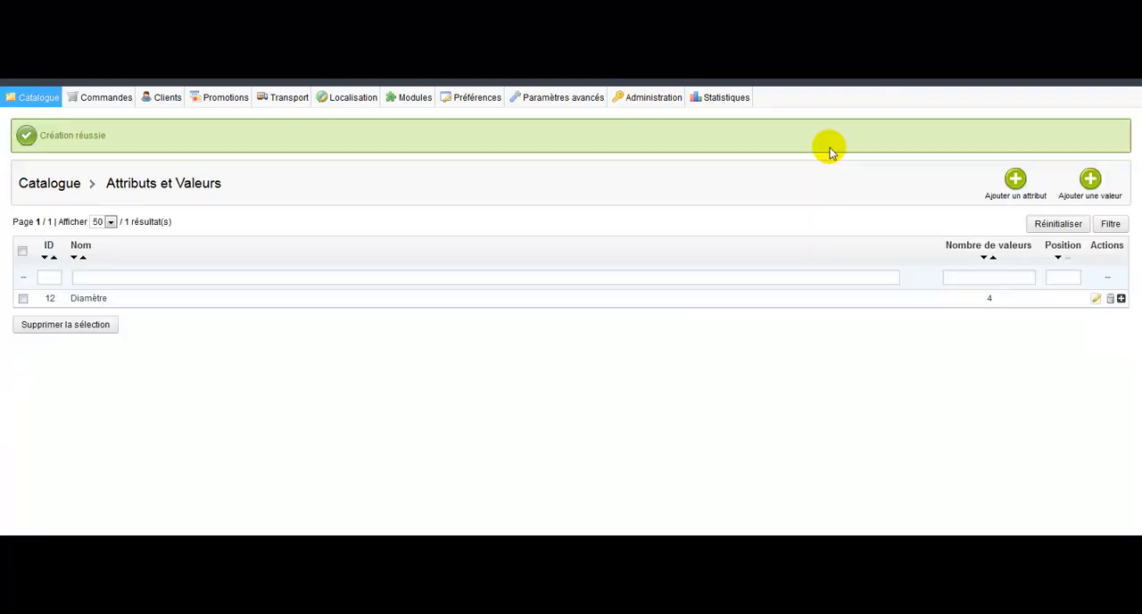
pyautogui.click(1121, 300)
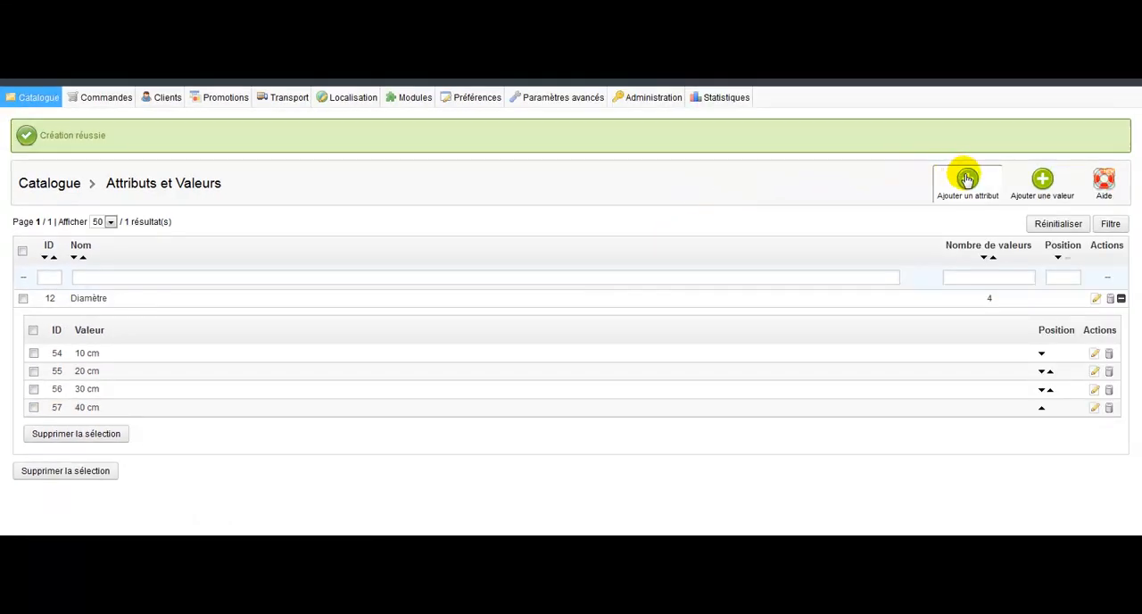
# Start a new attribute with both its name and its public name set to "Couleur"
pyautogui.click(968, 180)
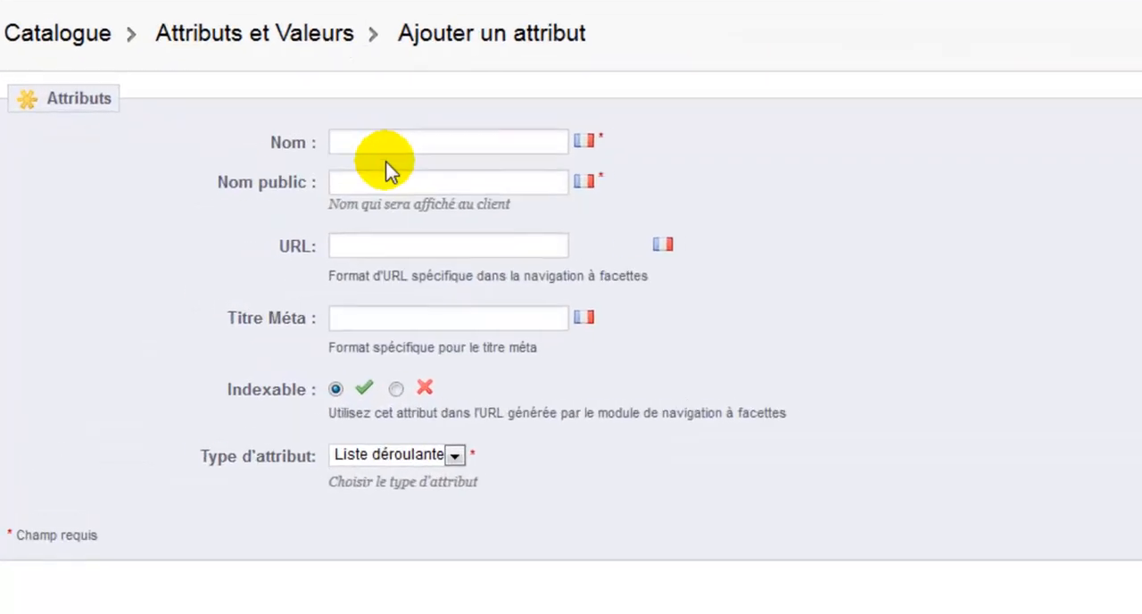
pyautogui.click(395, 138)
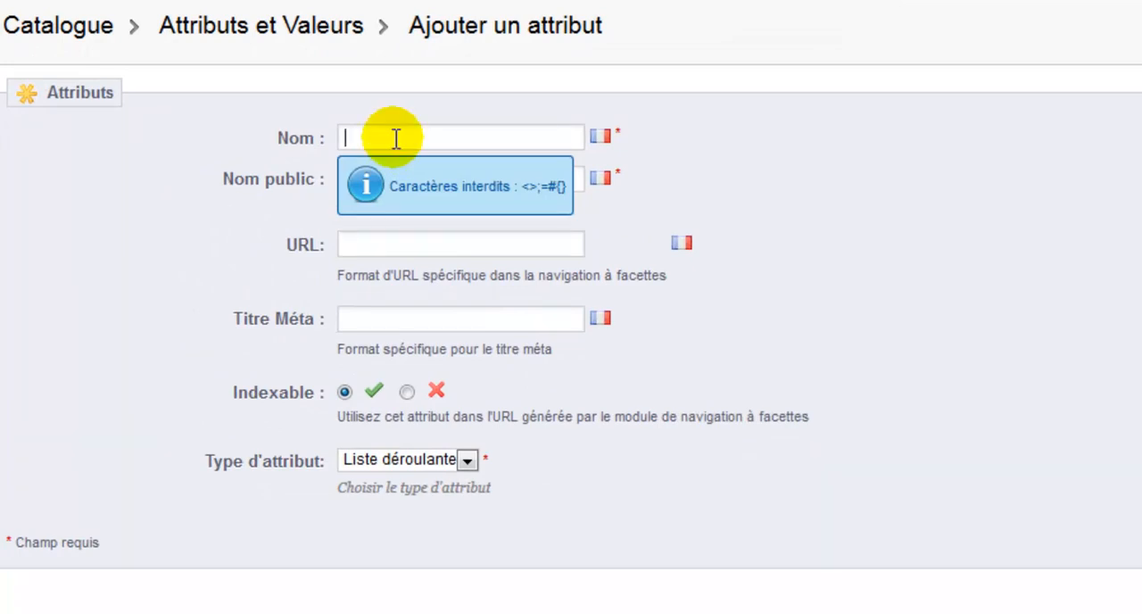
pyautogui.write('Couleur')
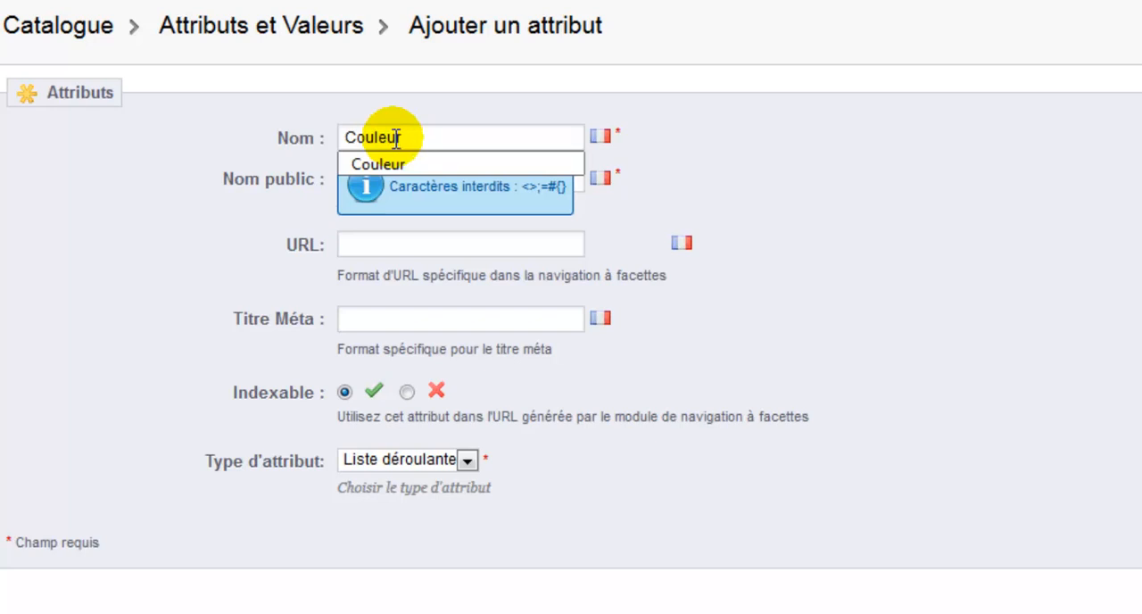
pyautogui.moveTo(415, 133); pyautogui.dragTo(268, 127)
pyautogui.hotkey('ctrl', 'c')
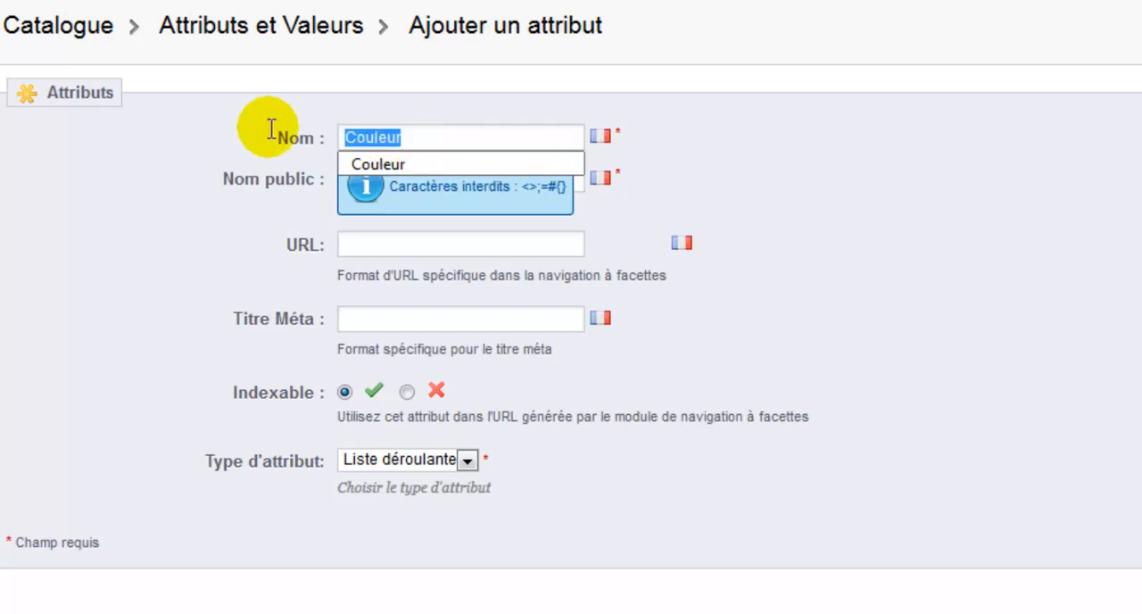
pyautogui.click(711, 157)
pyautogui.click(508, 172)
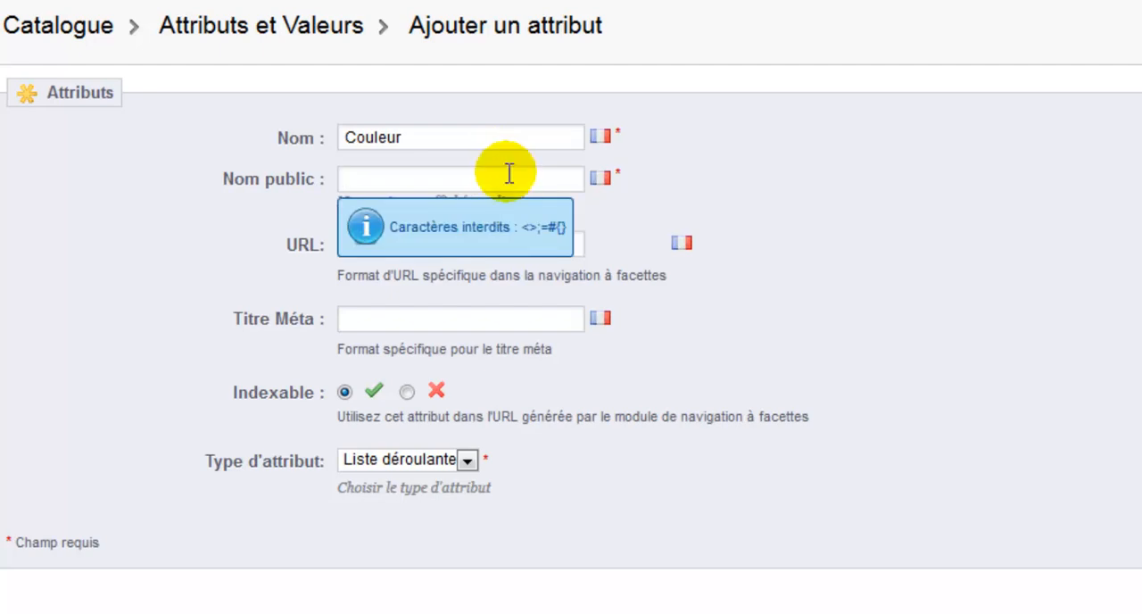
pyautogui.hotkey('ctrl', 'v')
pyautogui.click(785, 168)
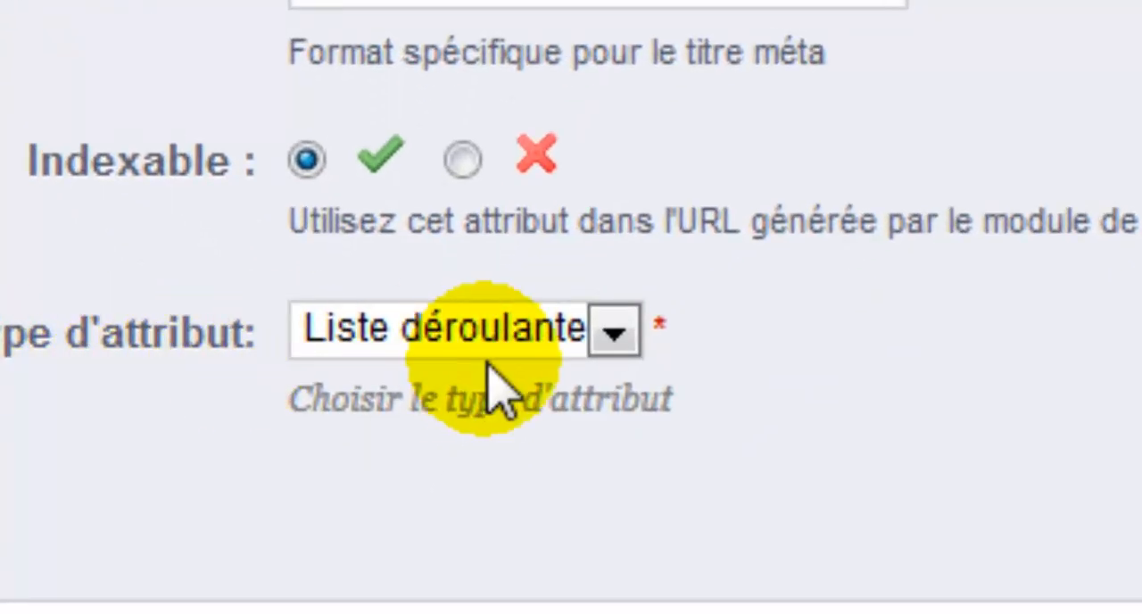
# Set the attribute type to Couleur and save the new attribute
pyautogui.click(612, 330)
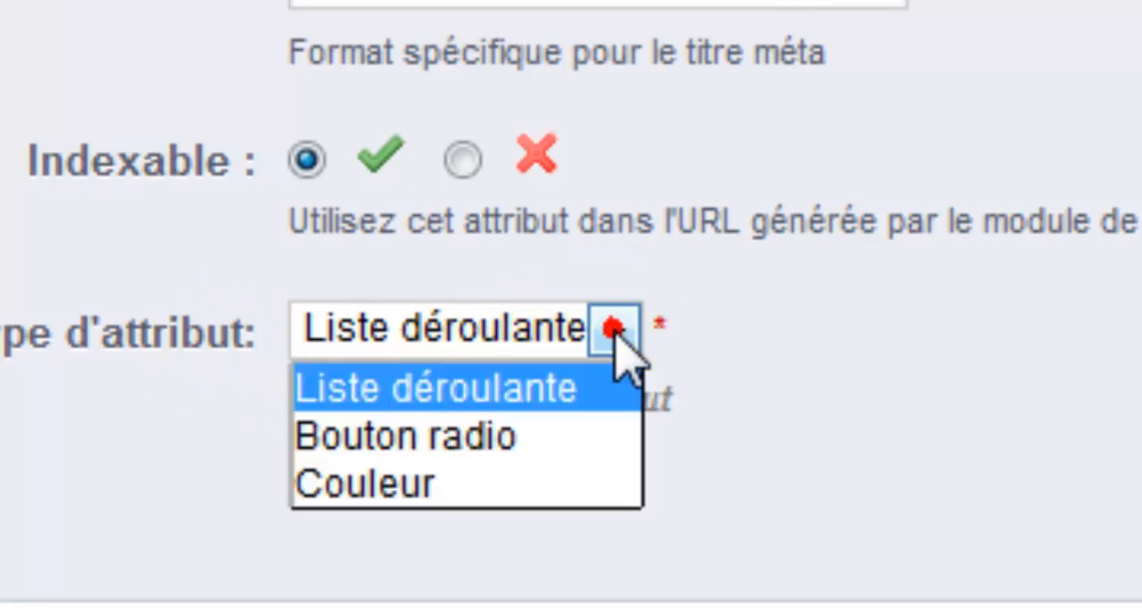
pyautogui.click(482, 475)
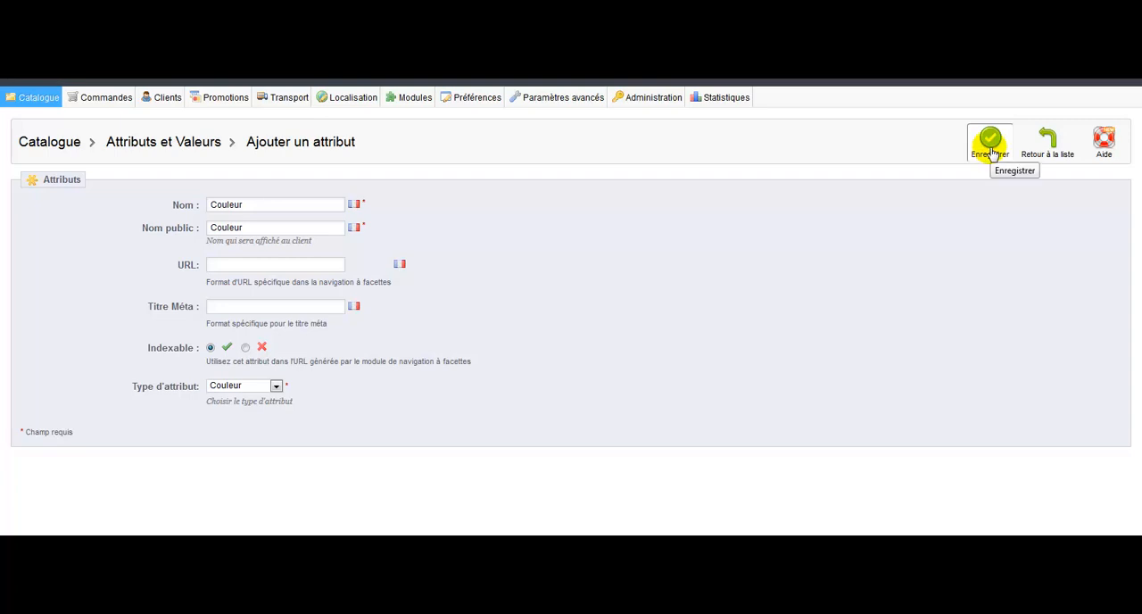
pyautogui.click(990, 148)
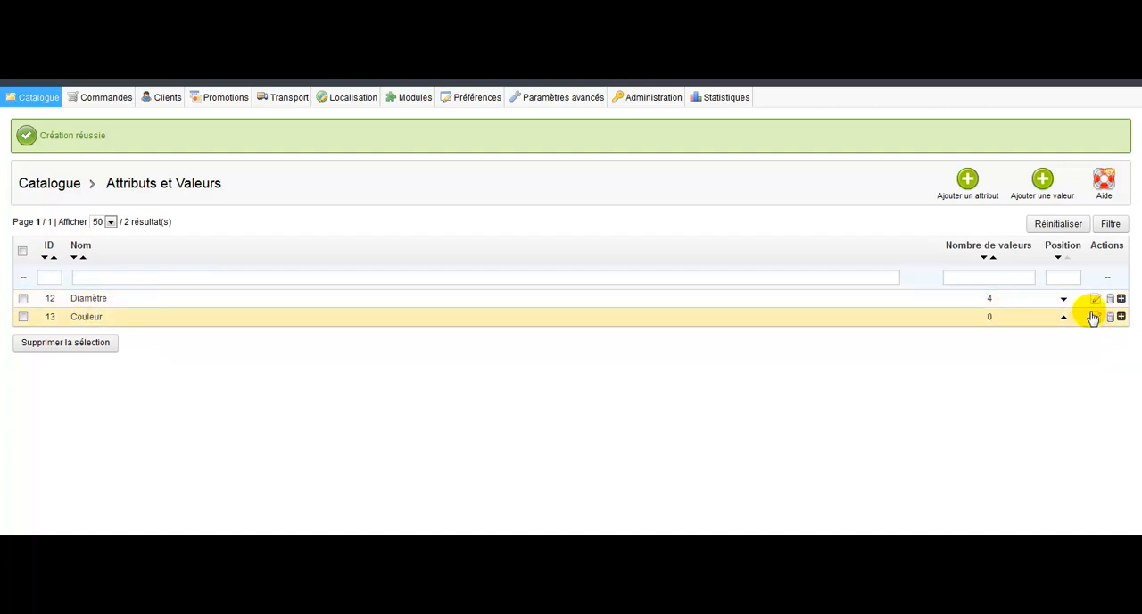
# Start a new value for the Couleur attribute and pick the blue #398bff as its colour
pyautogui.click(1045, 178)
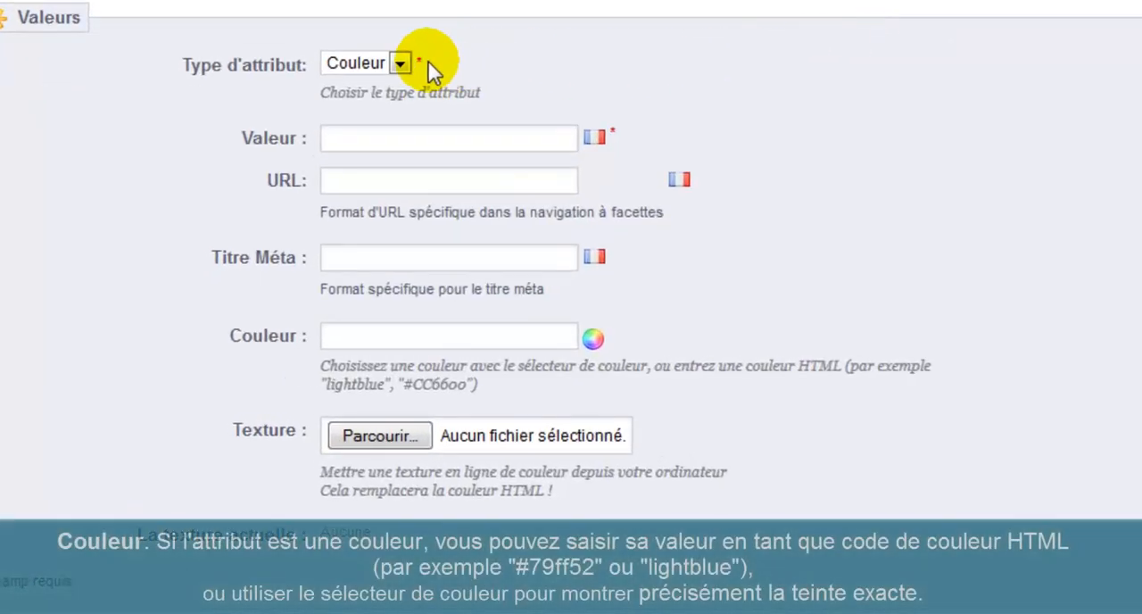
pyautogui.click(400, 65)
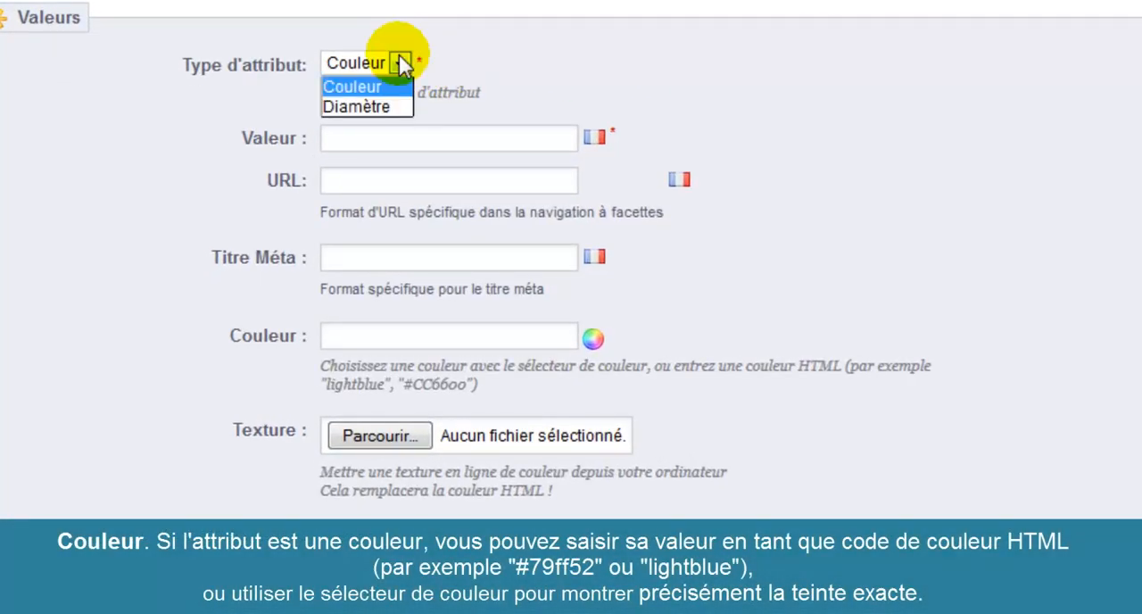
pyautogui.click(400, 64)
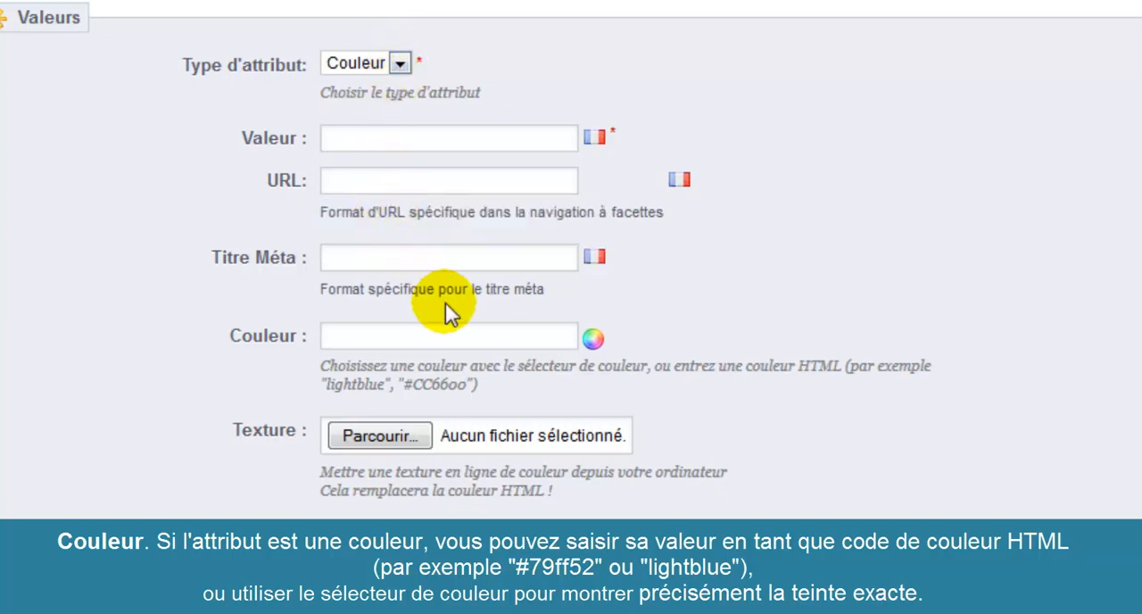
pyautogui.click(594, 341)
pyautogui.moveTo(601, 374); pyautogui.dragTo(733, 412)
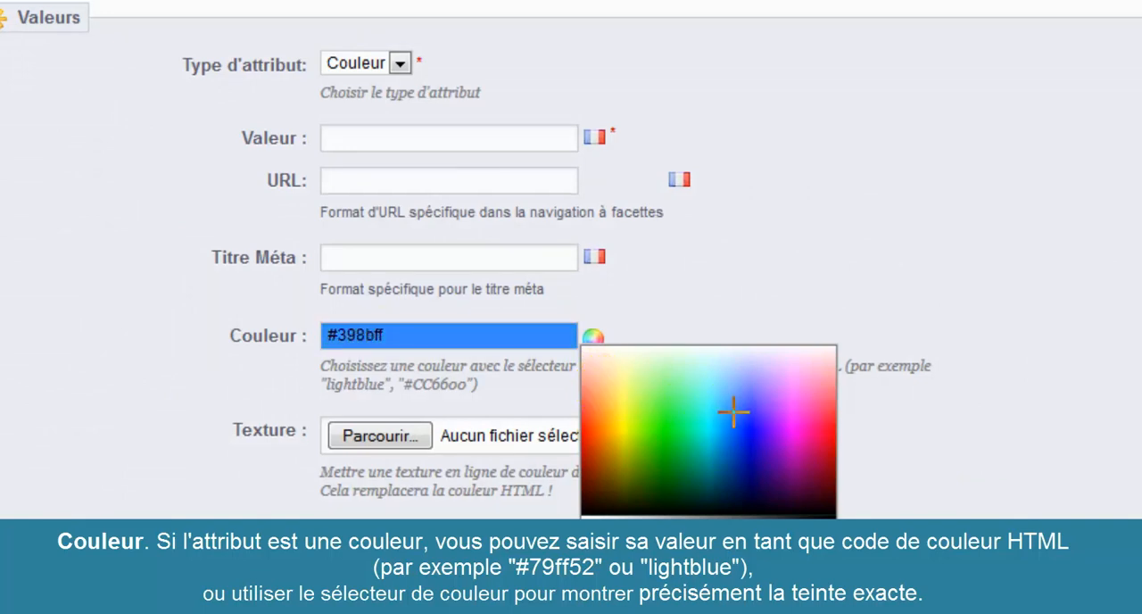
pyautogui.click(733, 412)
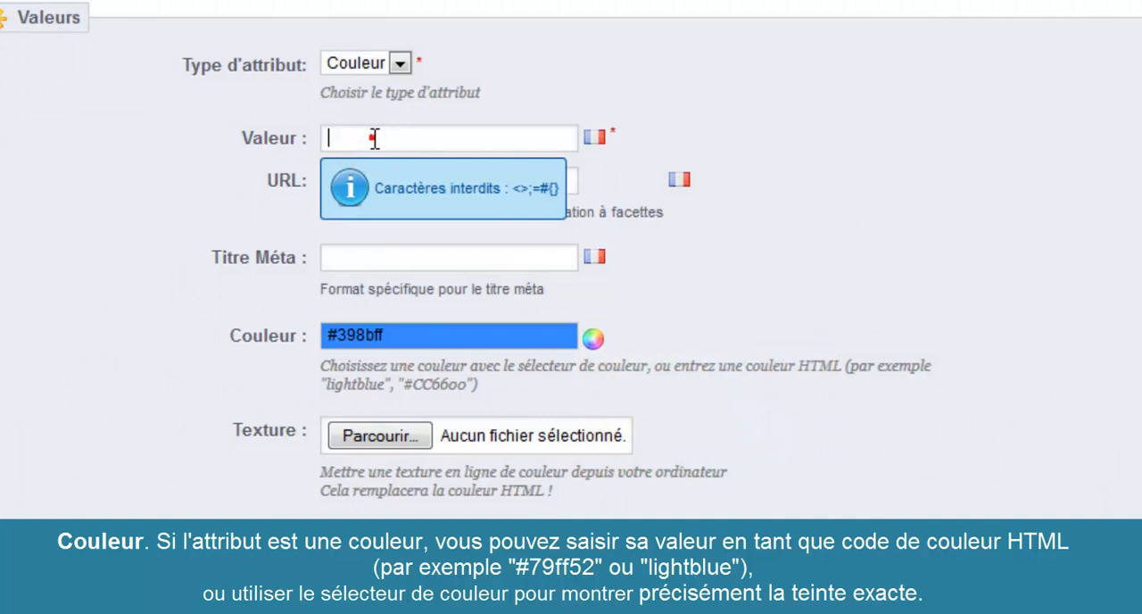
# Name the colour value "Bleu" and save it, continuing with another new value
pyautogui.write('Bleu')
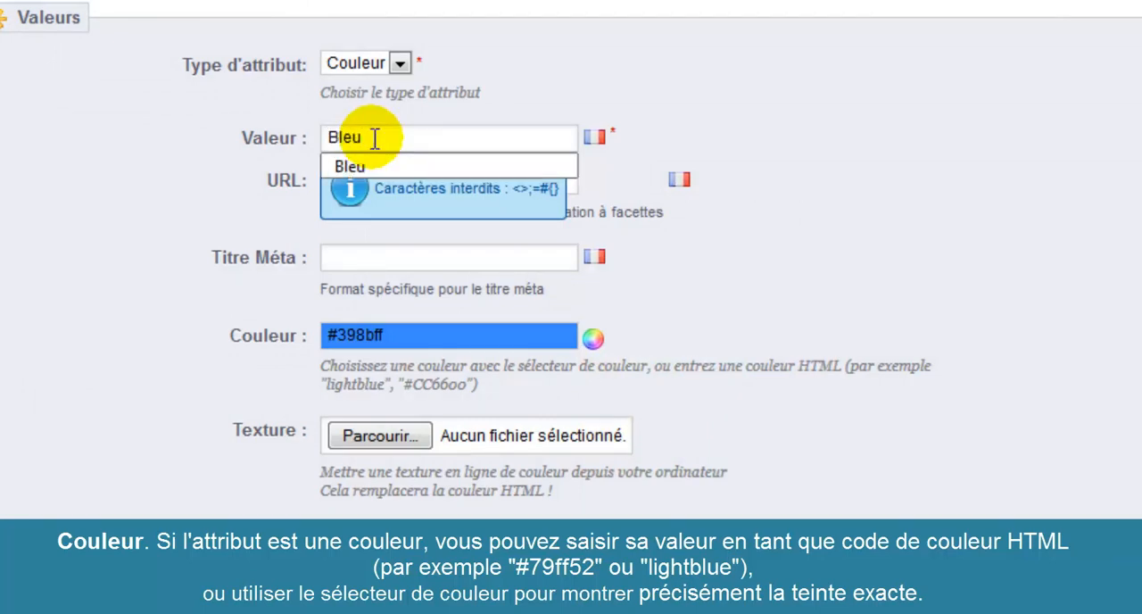
pyautogui.click(867, 117)
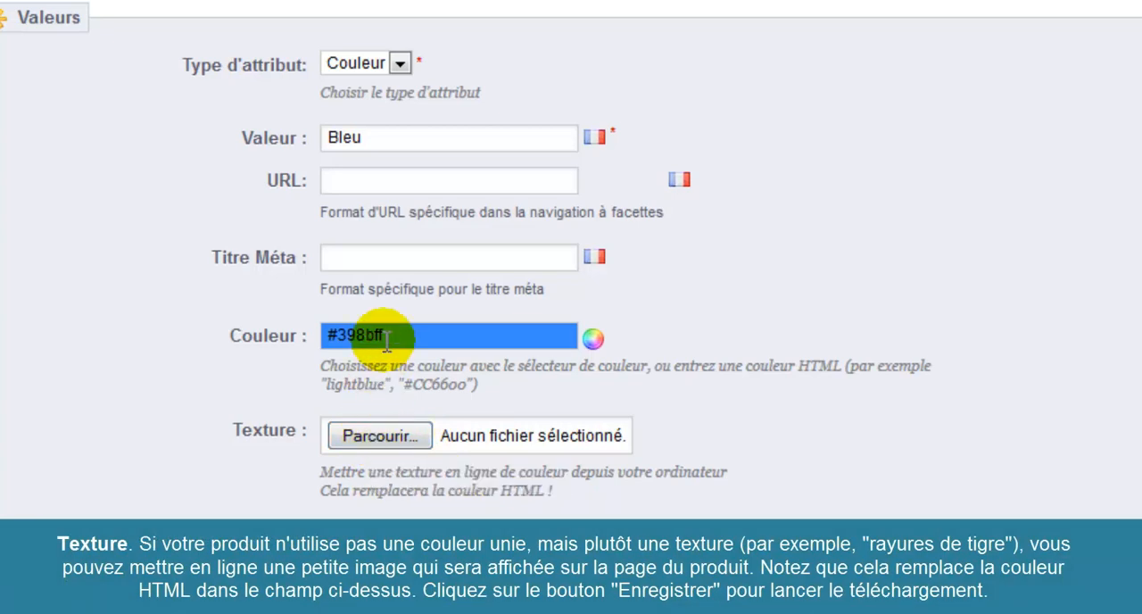
pyautogui.click(390, 131)
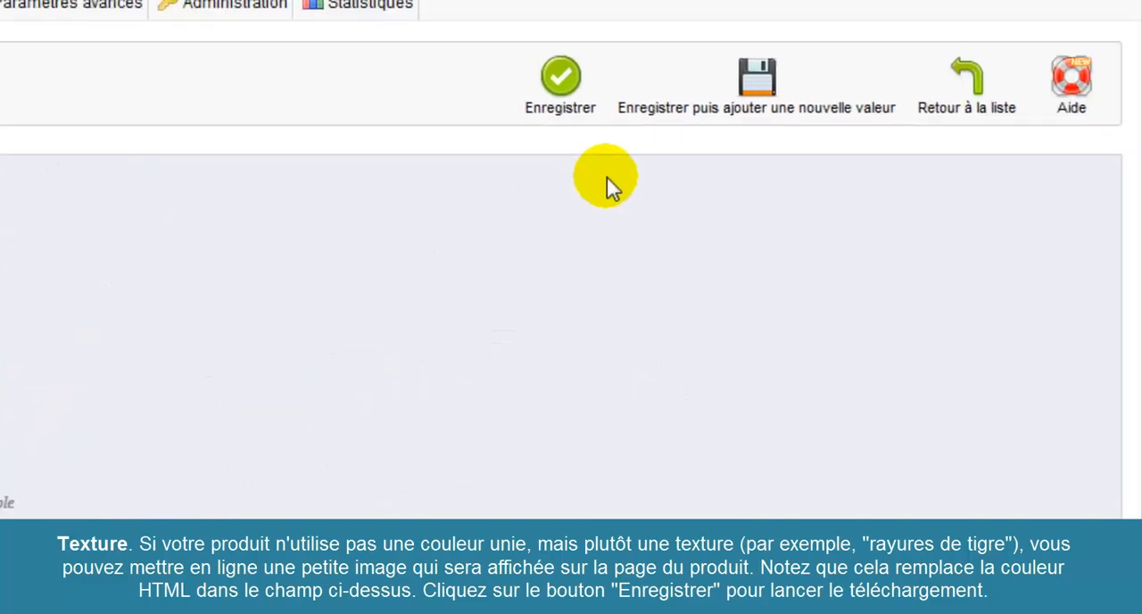
pyautogui.click(761, 75)
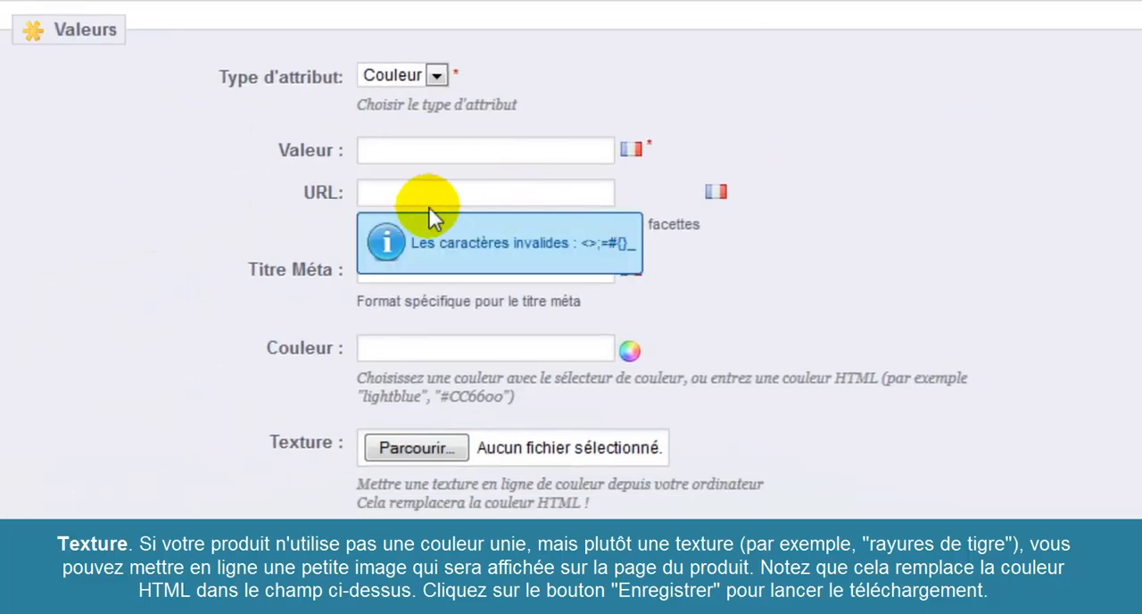
# Name the new colour value "Vert", give it the green #01ac00, and save it, continuing with another new value
pyautogui.click(474, 151)
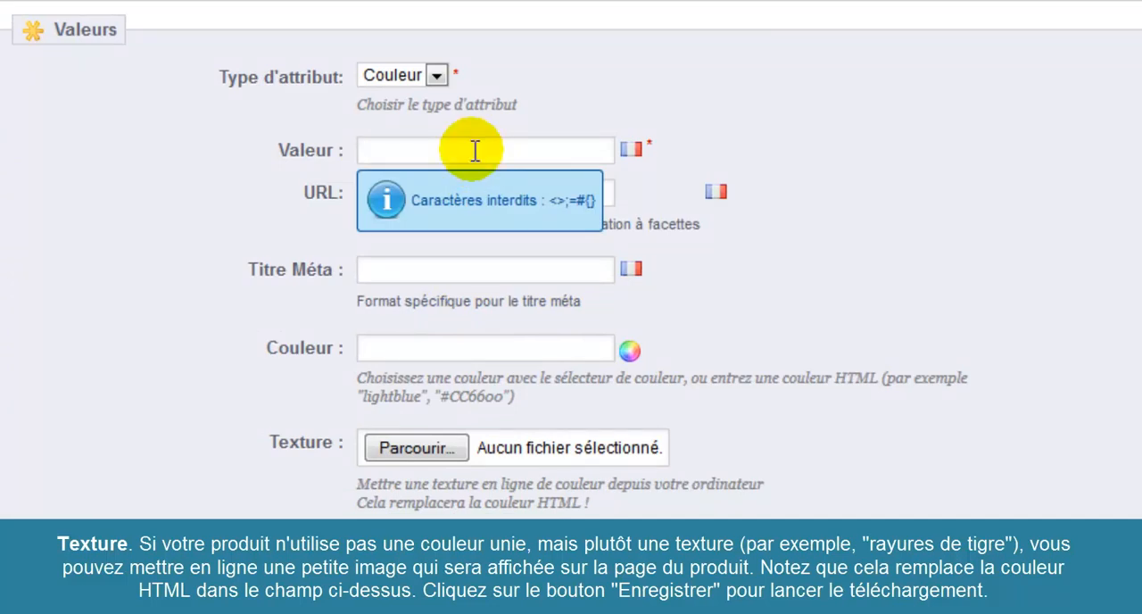
pyautogui.write('Vert')
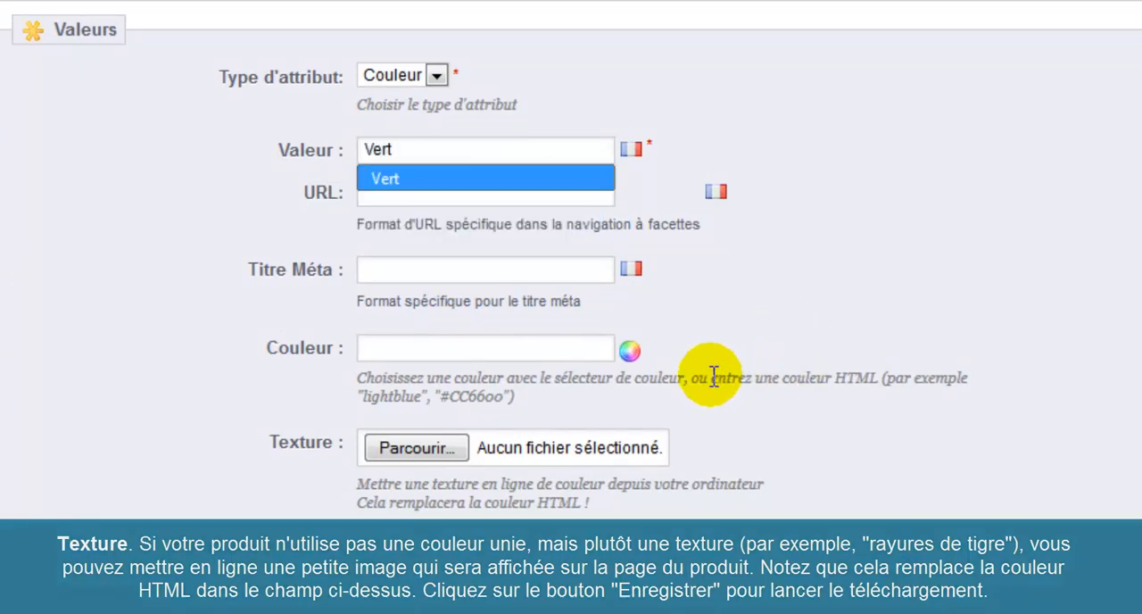
pyautogui.click(629, 350)
pyautogui.click(642, 384)
pyautogui.moveTo(642, 383); pyautogui.dragTo(700, 472)
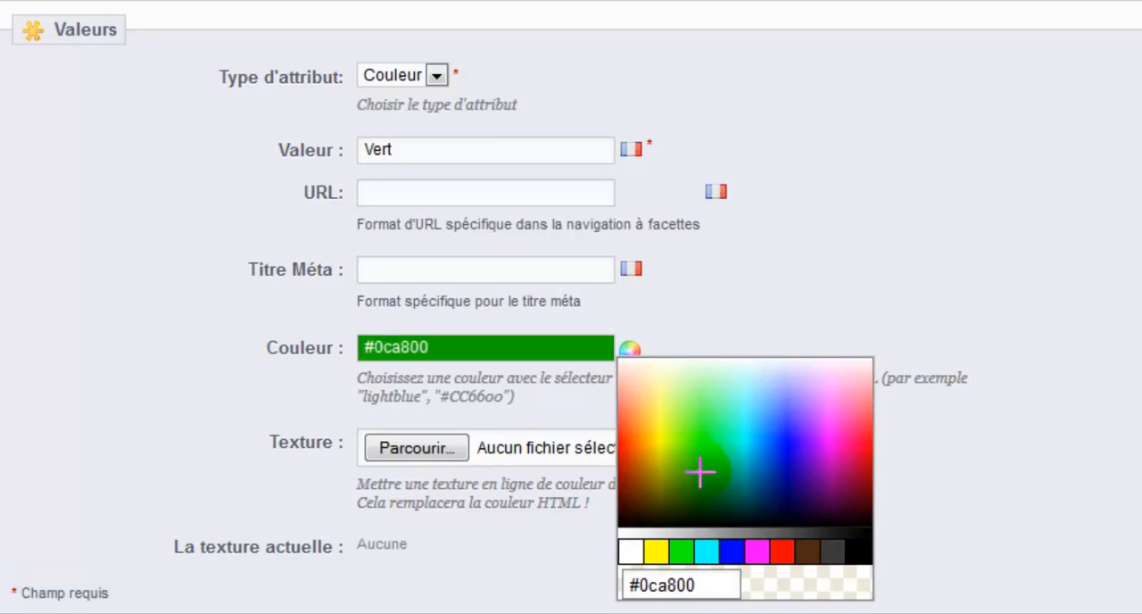
pyautogui.click(702, 470)
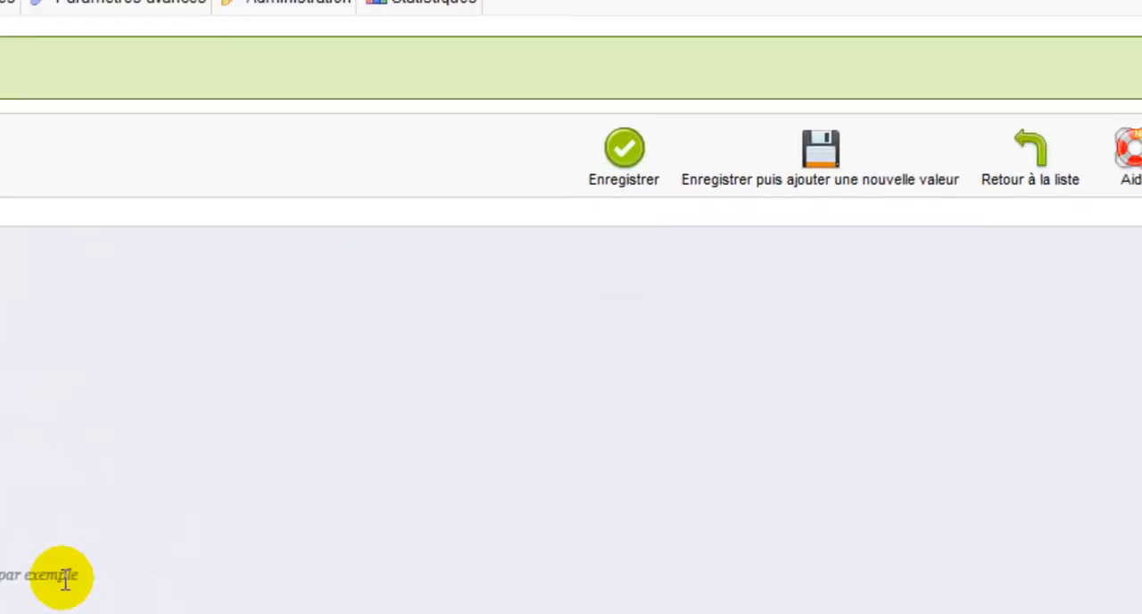
pyautogui.click(748, 165)
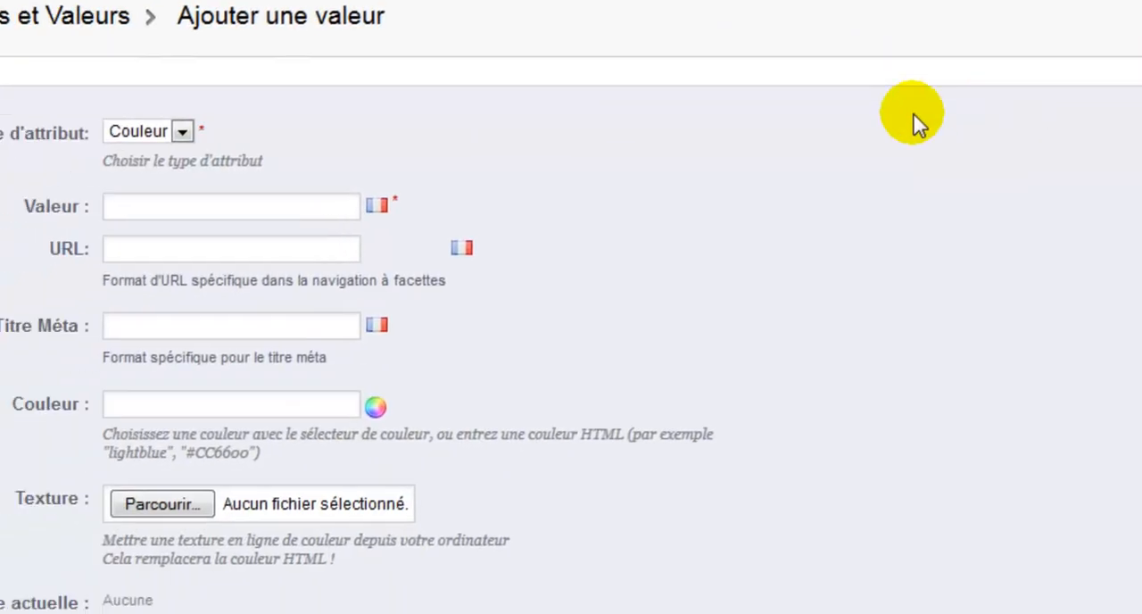
# Add the colour value "Rose" with the pink #ff6dc5, save it, and expand the Couleur attribute to show its values
pyautogui.click(425, 149)
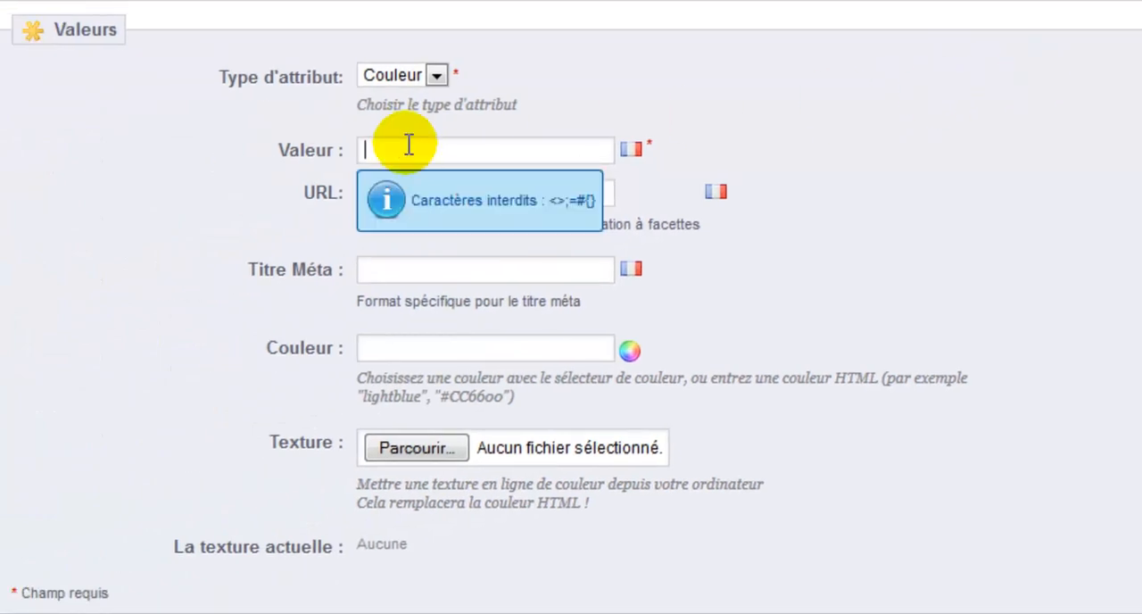
pyautogui.write('Rose')
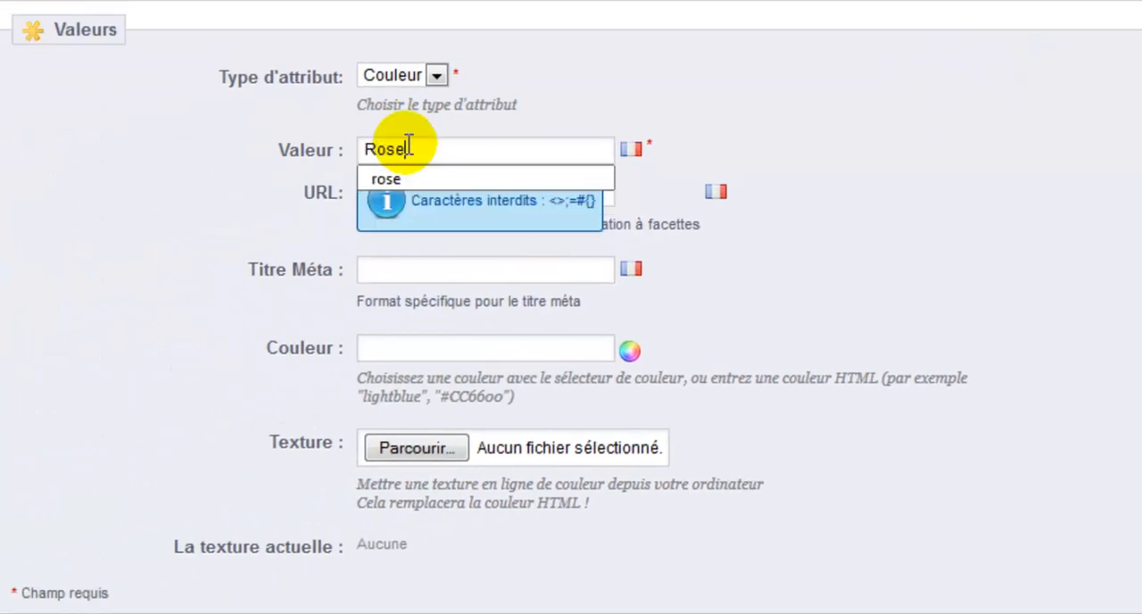
pyautogui.click(631, 350)
pyautogui.click(840, 413)
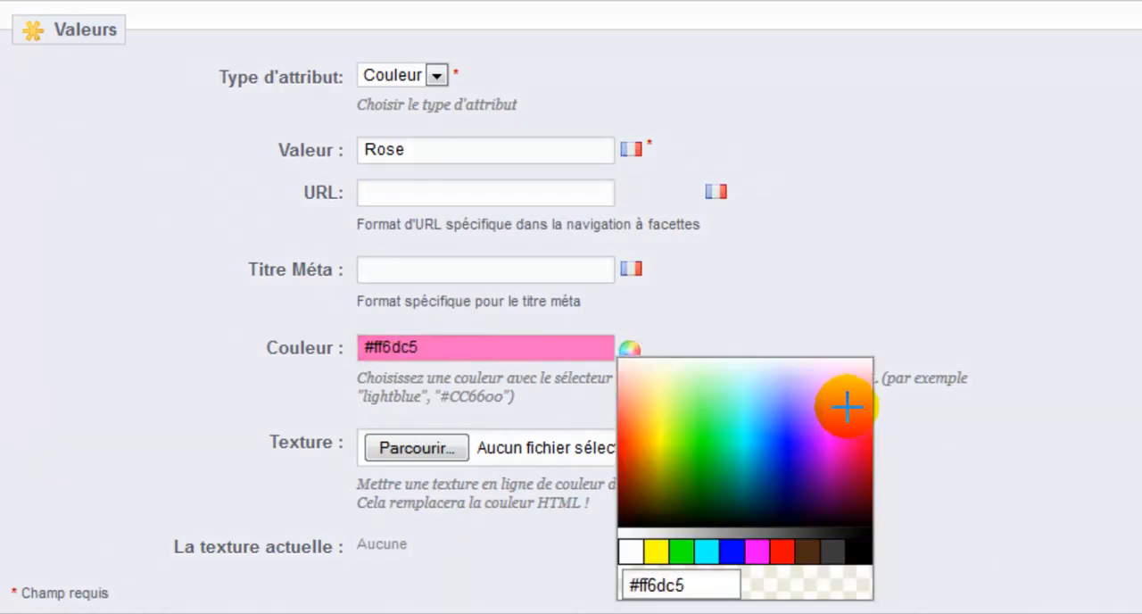
pyautogui.click(847, 402)
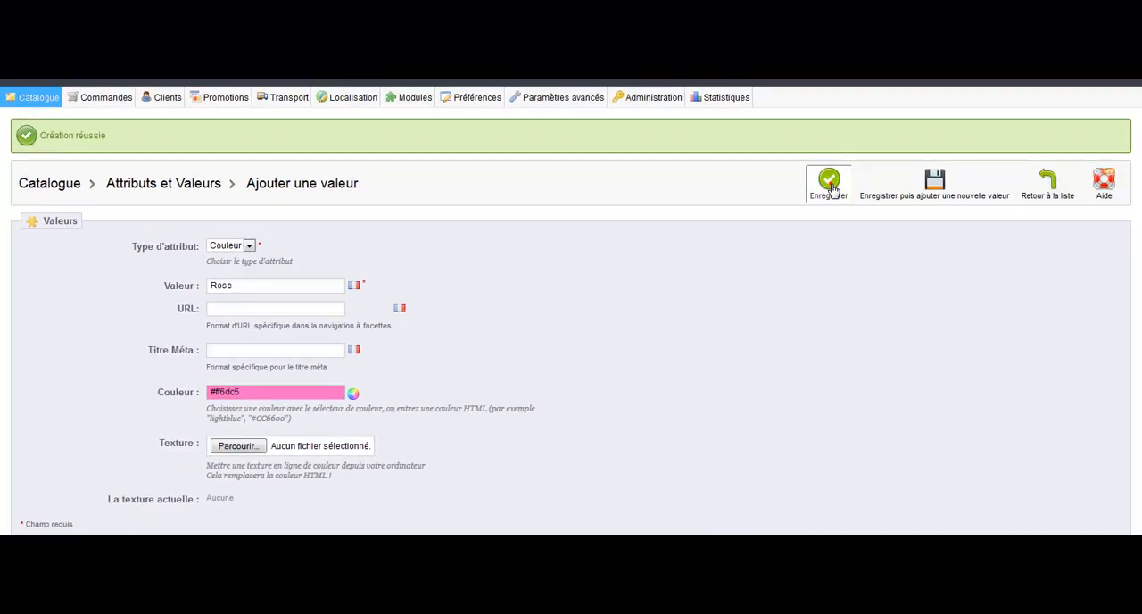
pyautogui.click(829, 185)
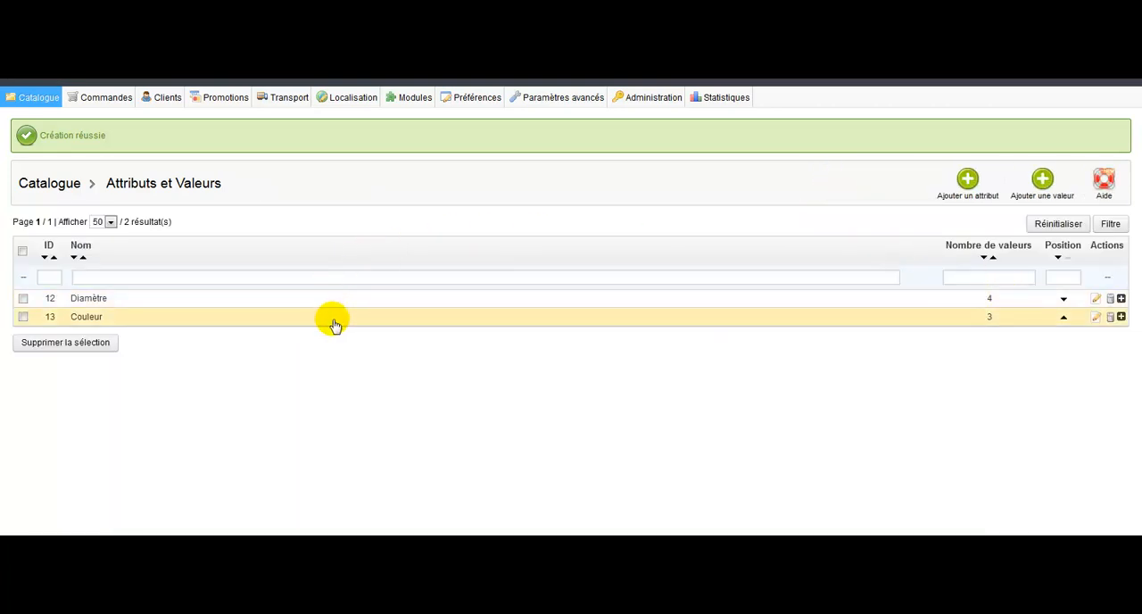
pyautogui.click(1121, 317)
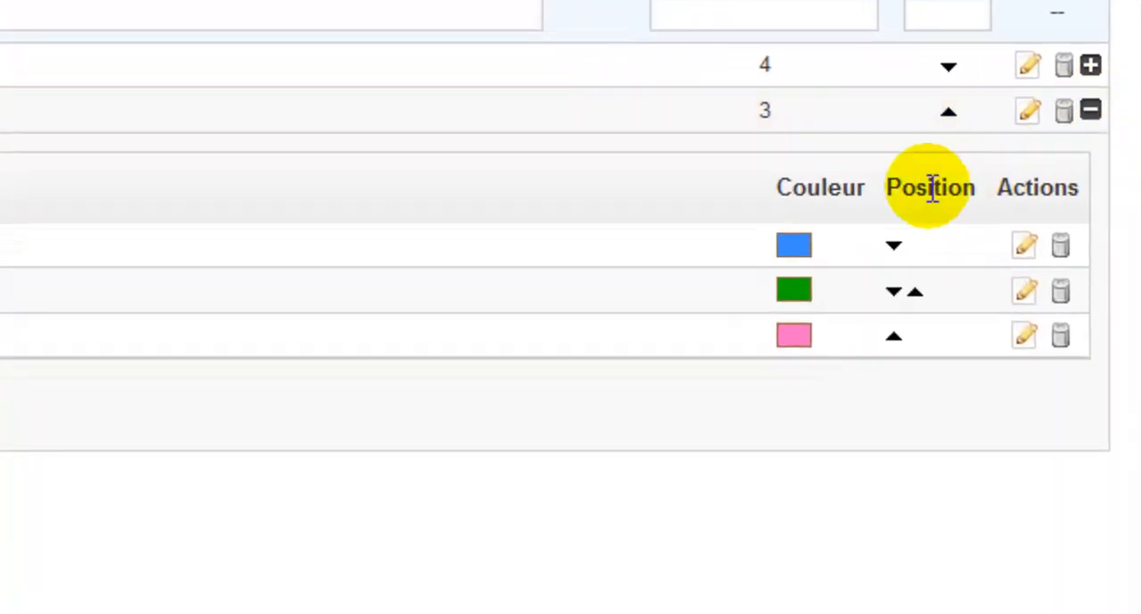